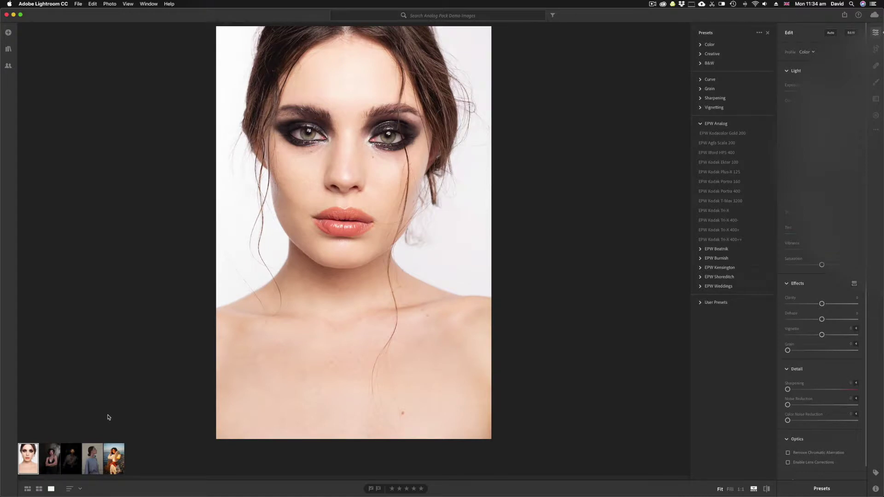
- Browse the filmstrip portraits, then give the close-up portrait the EPW Kodak Portra 400 look
{"action": "left_click", "coordinate": [53, 457]}
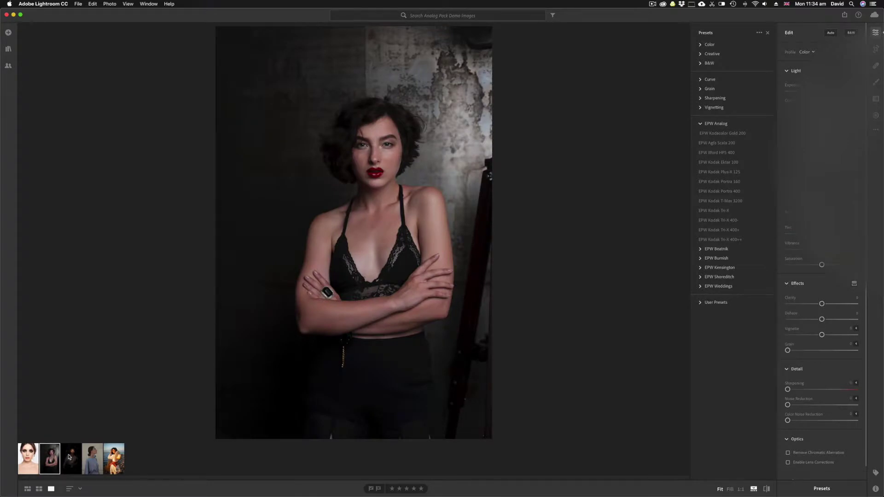
{"action": "left_click", "coordinate": [70, 458]}
{"action": "left_click", "coordinate": [94, 456]}
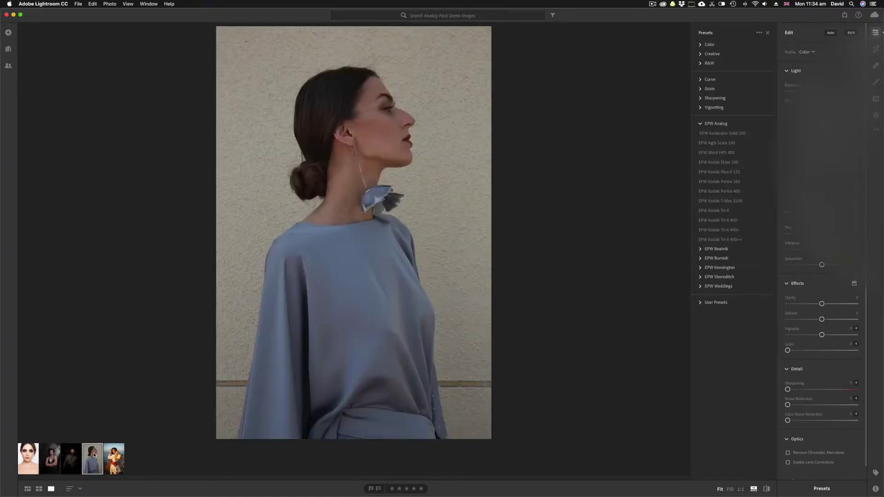
{"action": "left_click", "coordinate": [120, 457]}
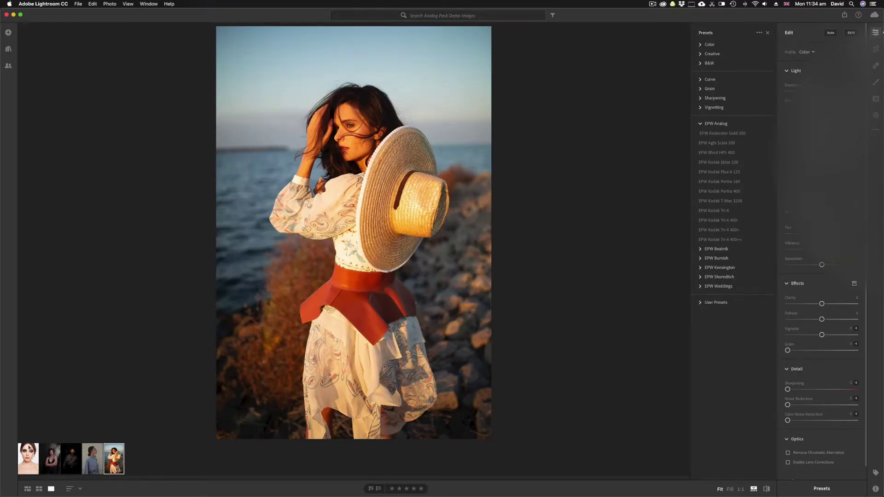
{"action": "left_click", "coordinate": [28, 457]}
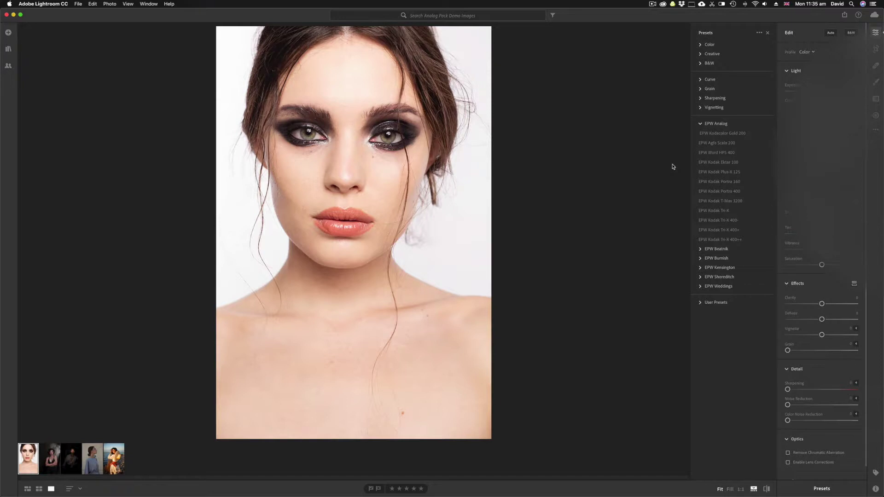
{"action": "left_click", "coordinate": [721, 191]}
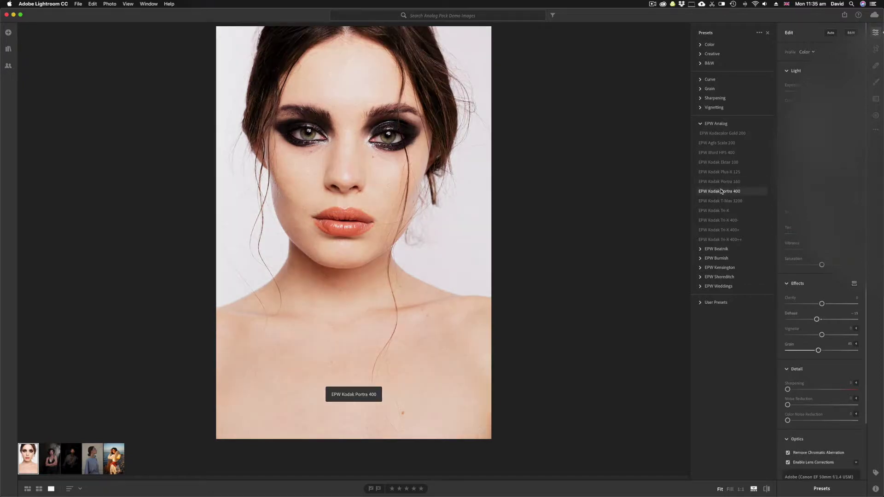
- Test Portra 400 grain at 0 and 27, then reapply the preset to restore its default grain
{"action": "left_click", "coordinate": [721, 191]}
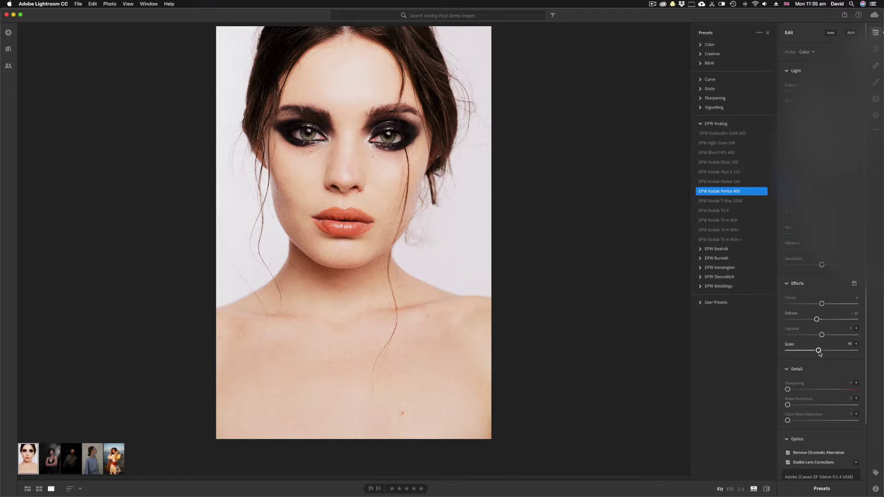
{"action": "left_click_drag", "start_coordinate": [819, 352], "coordinate": [783, 354]}
{"action": "left_click_drag", "start_coordinate": [783, 353], "coordinate": [819, 353]}
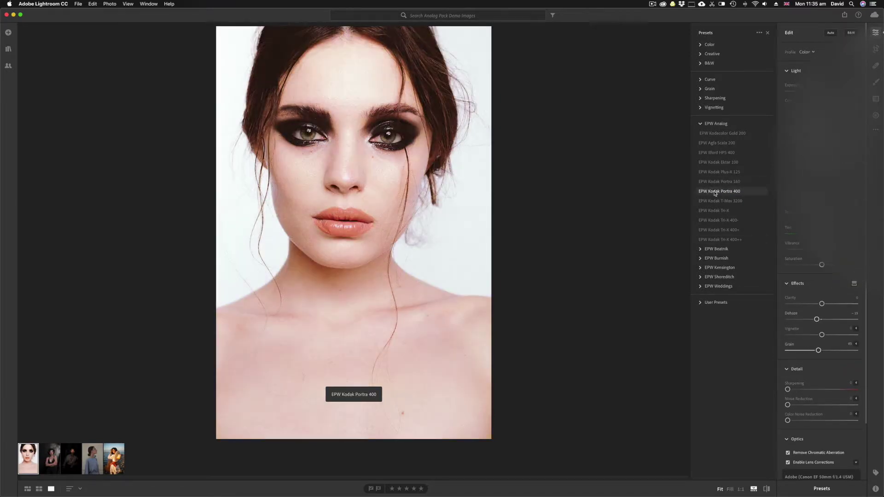
{"action": "left_click", "coordinate": [714, 191]}
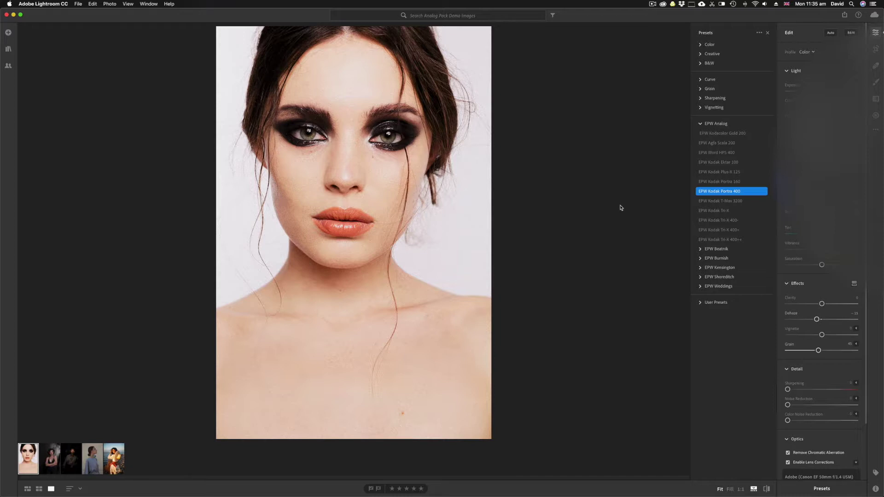
- Apply the black-and-white EPW Agfa Scala 200 look, then reset the close-up portrait to original
{"action": "left_click", "coordinate": [721, 145]}
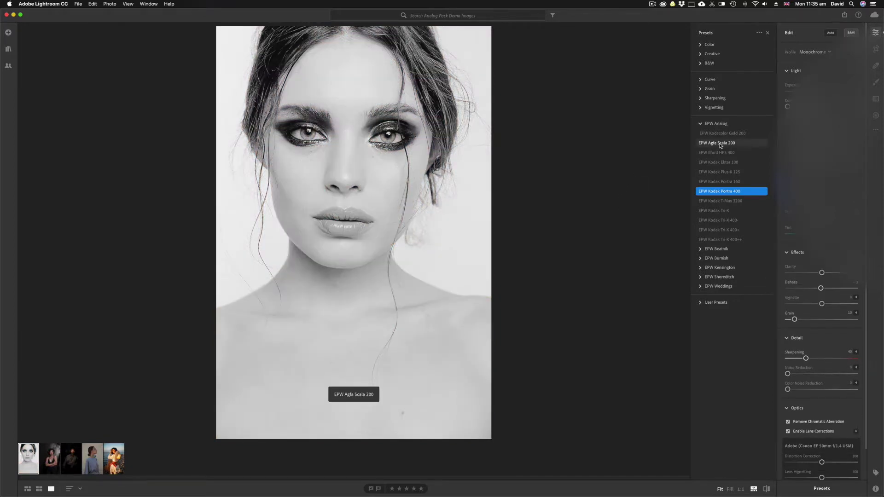
{"action": "left_click", "coordinate": [722, 146]}
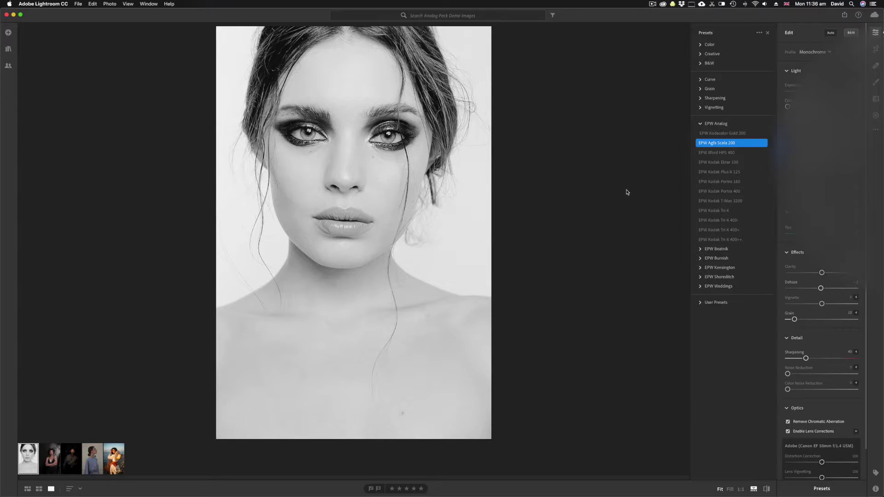
{"action": "key", "text": "shift+r"}
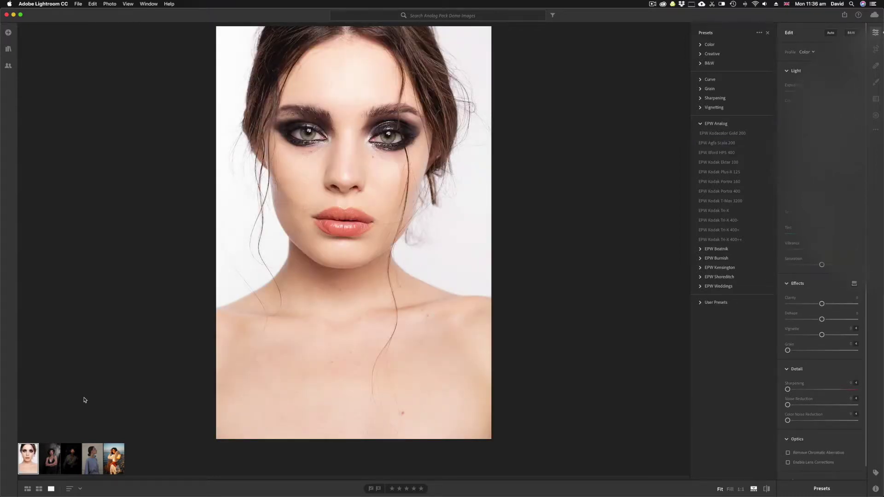
- On the crossed-arms portrait, try EPW Kodak Plus-X 125, then switch to EPW Kodak Tri-X
{"action": "left_click", "coordinate": [57, 453]}
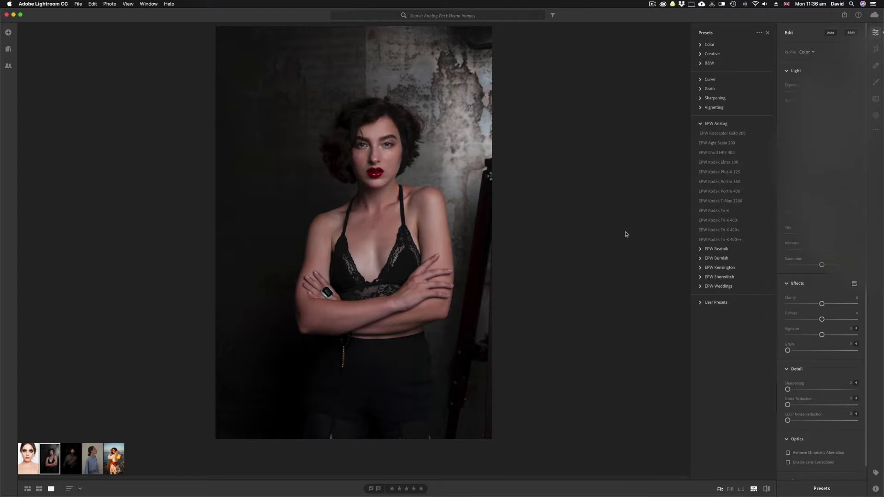
{"action": "left_click", "coordinate": [712, 173]}
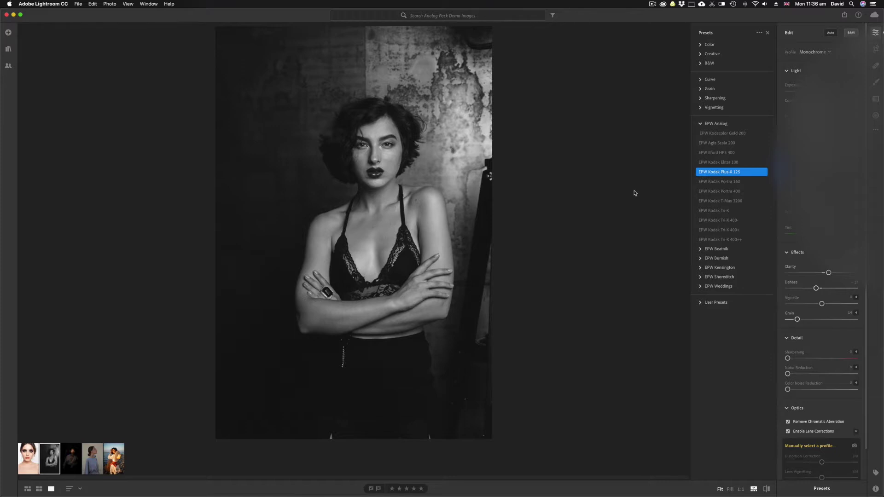
{"action": "left_click", "coordinate": [708, 212]}
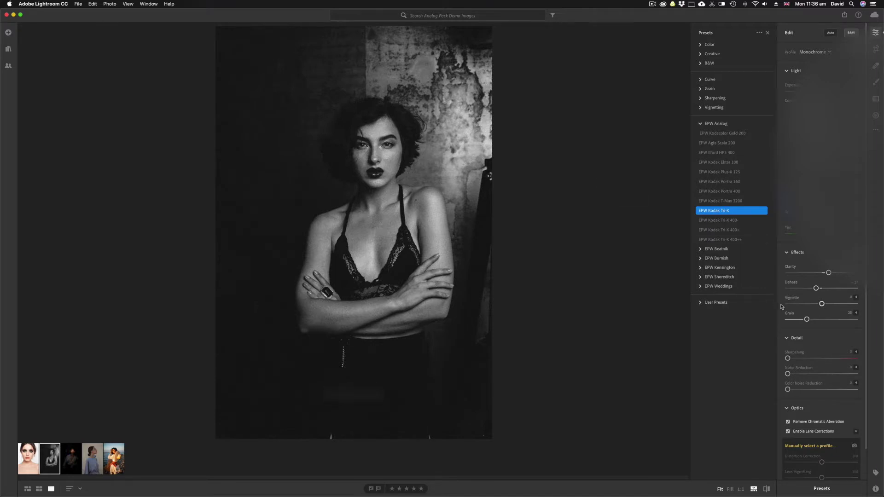
- Lower the Tri-X grain slightly, reapply Plus-X 125 to compare, then reset the crossed-arms portrait
{"action": "left_click_drag", "start_coordinate": [807, 319], "coordinate": [777, 321]}
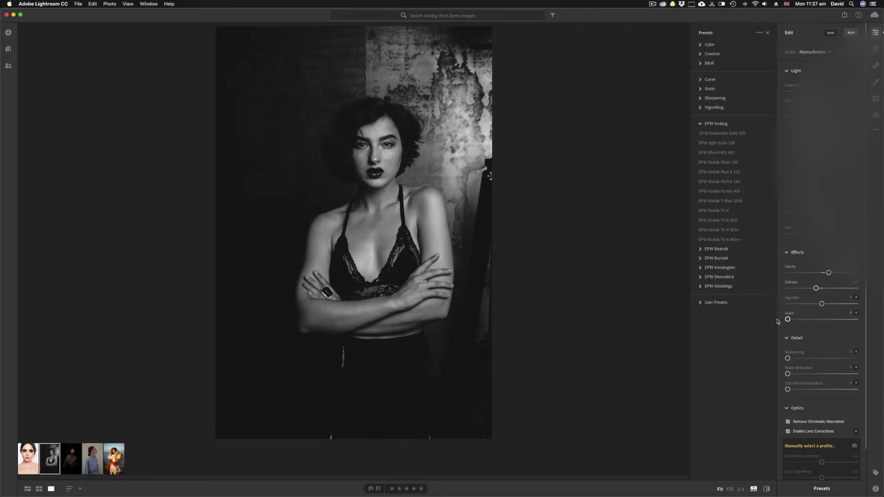
{"action": "left_click", "coordinate": [709, 173]}
{"action": "left_click", "coordinate": [721, 174]}
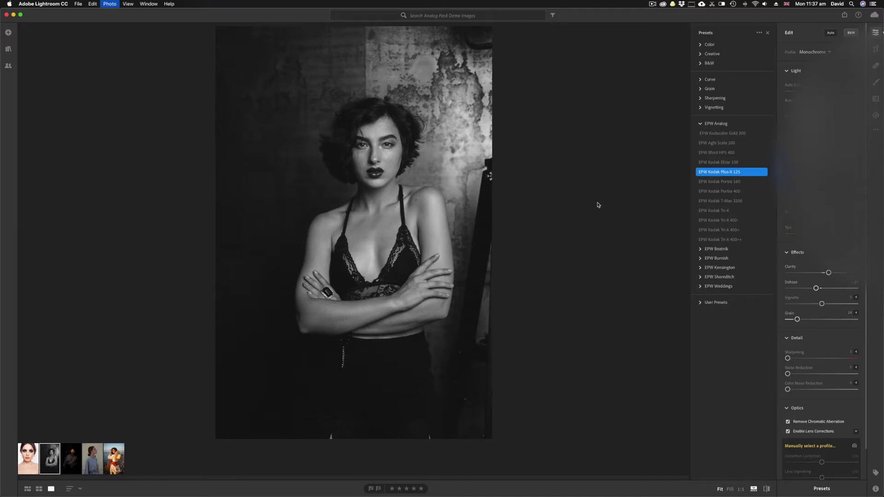
{"action": "key", "text": "shift+r"}
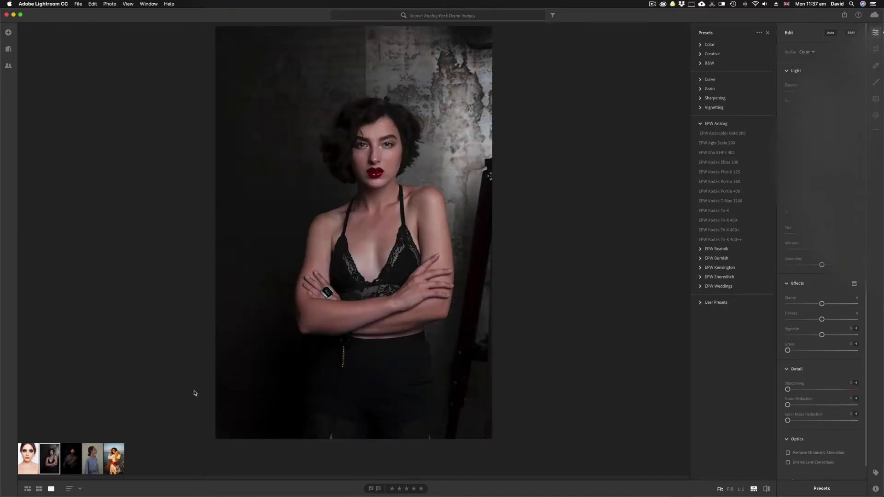
- Apply EPW Kodak Portra 160 to the blue-dress profile portrait
{"action": "left_click", "coordinate": [95, 459]}
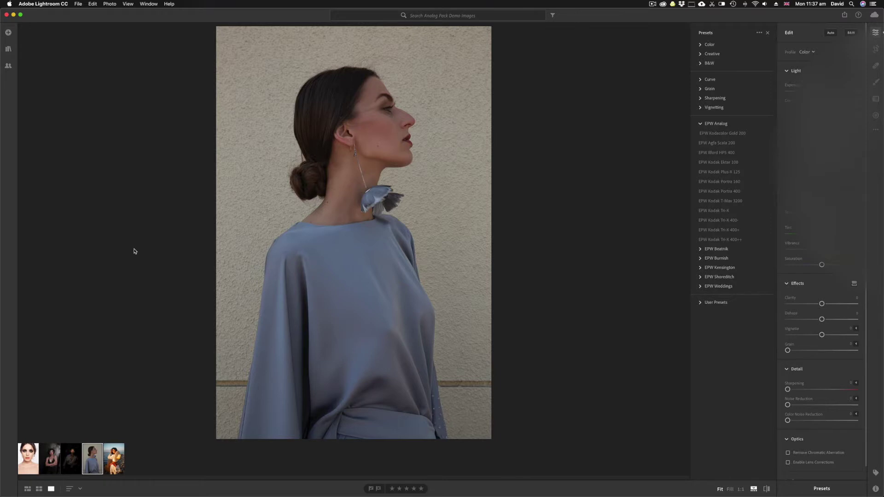
{"action": "left_click", "coordinate": [711, 182]}
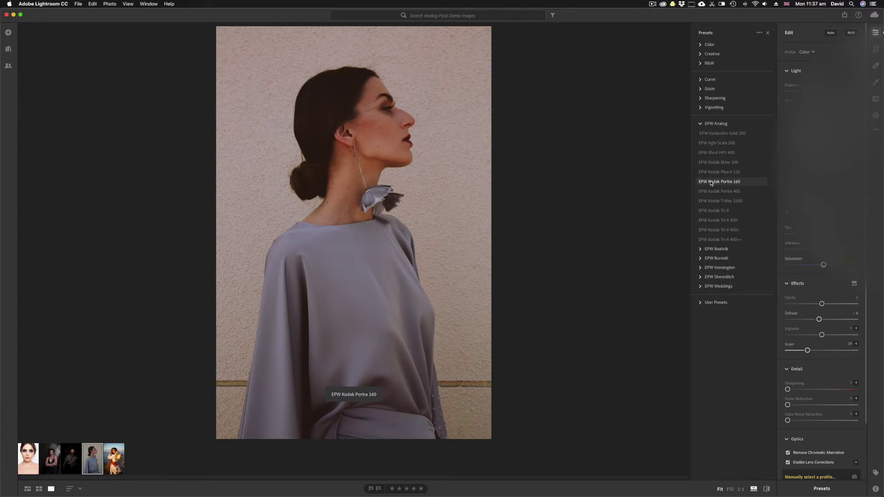
{"action": "left_click", "coordinate": [712, 182]}
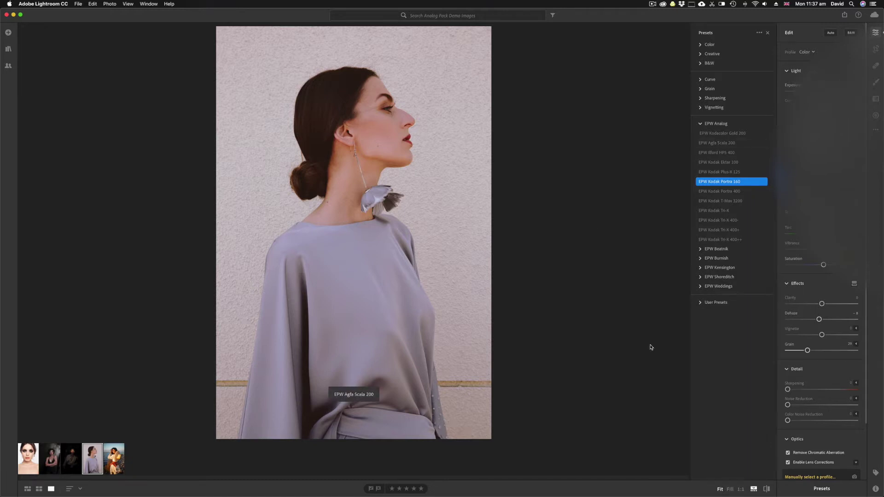
- Compare the Portra 160 grade against the original, then apply EPW Kodak T-Max 3200
{"action": "left_click", "coordinate": [766, 489]}
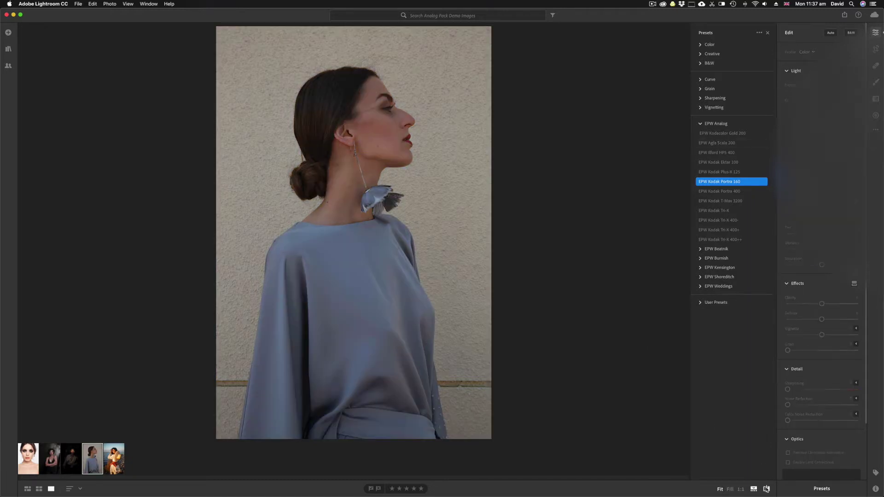
{"action": "left_click", "coordinate": [766, 489]}
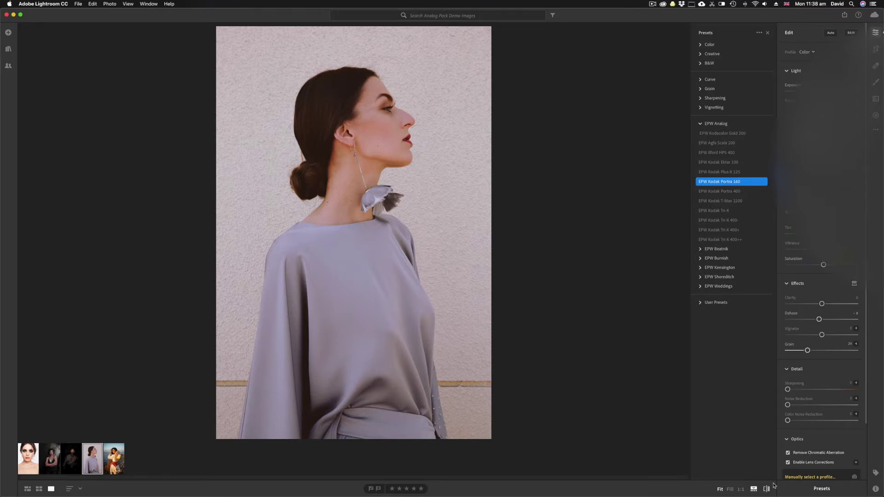
{"action": "left_click", "coordinate": [720, 203]}
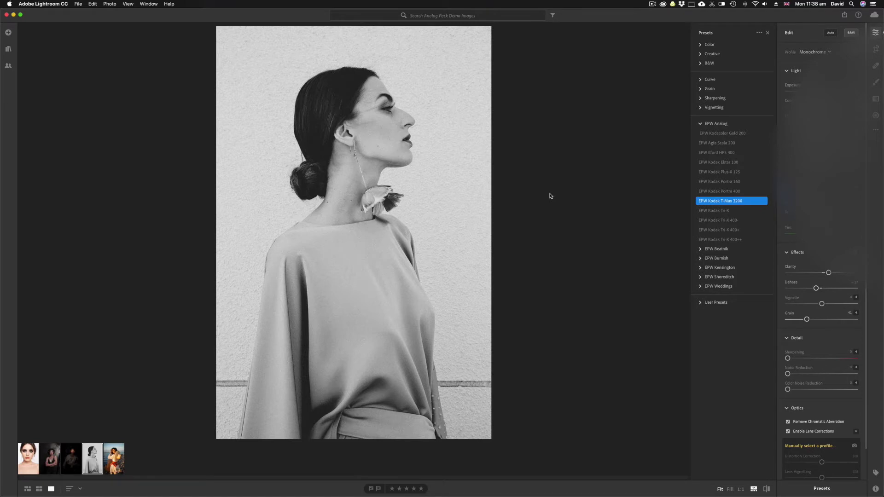
- Tweak the T-Max 3200 grain, settling at 26, then reset the blue-dress portrait to original
{"action": "left_click_drag", "start_coordinate": [807, 319], "coordinate": [816, 320]}
{"action": "left_click_drag", "start_coordinate": [817, 321], "coordinate": [777, 321]}
{"action": "left_click_drag", "start_coordinate": [775, 321], "coordinate": [807, 321]}
{"action": "left_click_drag", "start_coordinate": [807, 322], "coordinate": [807, 322]}
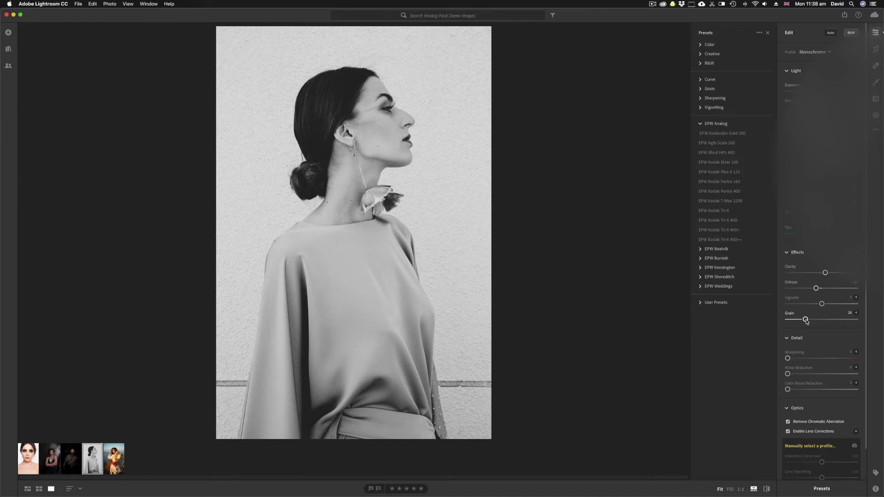
{"action": "key", "text": "super+shift+r"}
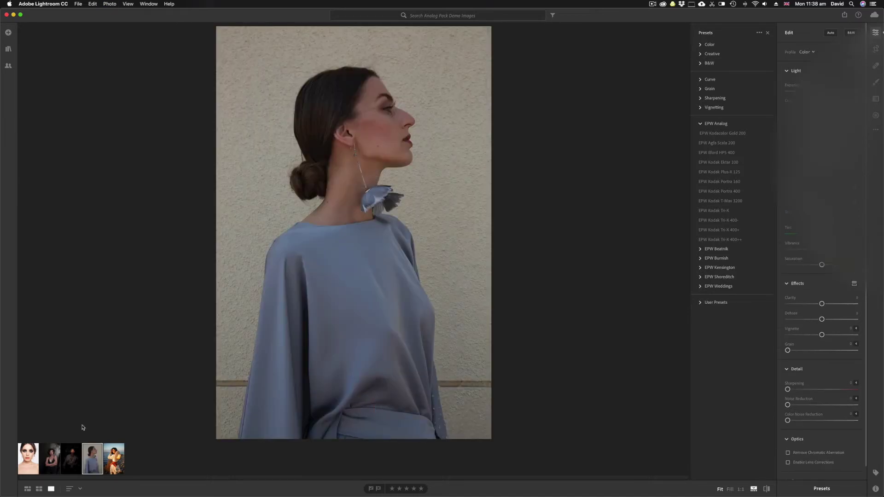
- Try Tri-X at grain 27 on the dark studio portrait, reset it, and open the straw-hat photo
{"action": "left_click", "coordinate": [74, 449]}
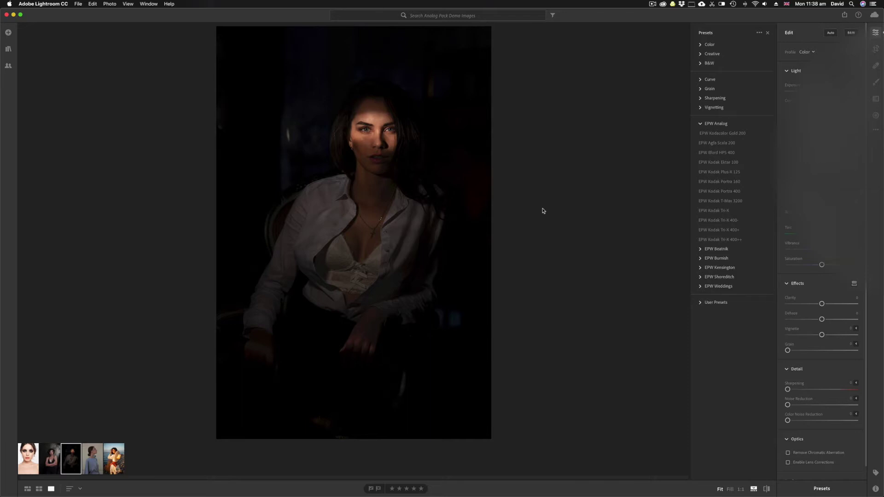
{"action": "left_click", "coordinate": [708, 211]}
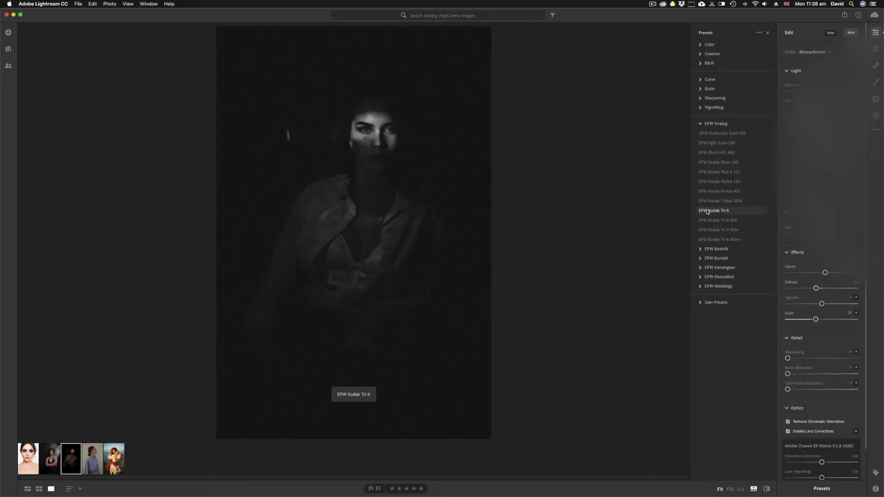
{"action": "left_click", "coordinate": [708, 211]}
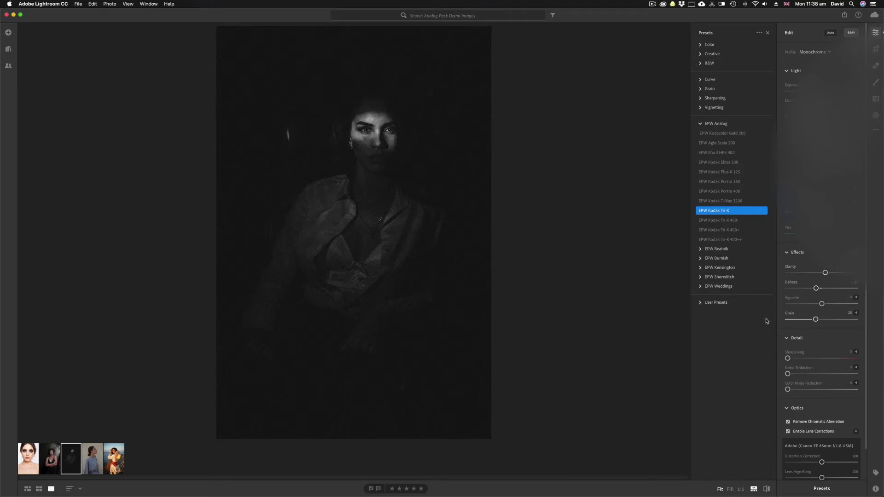
{"action": "left_click_drag", "start_coordinate": [816, 319], "coordinate": [788, 319]}
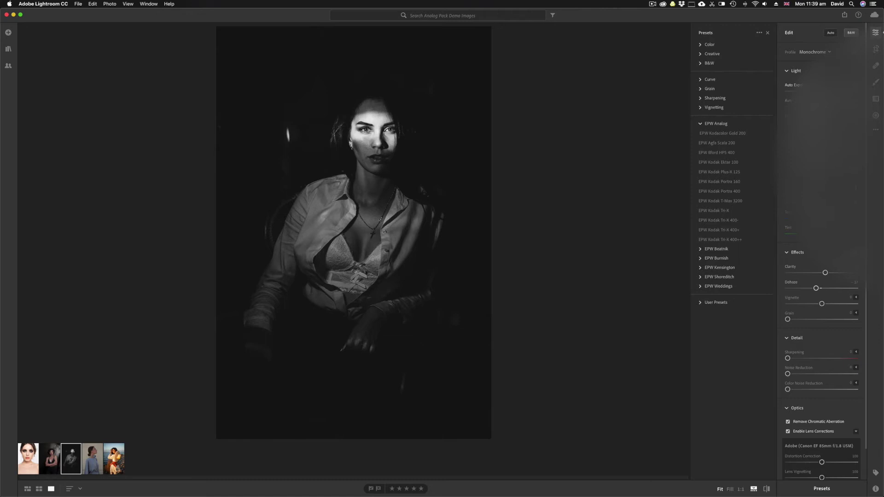
{"action": "key", "text": "shift+r"}
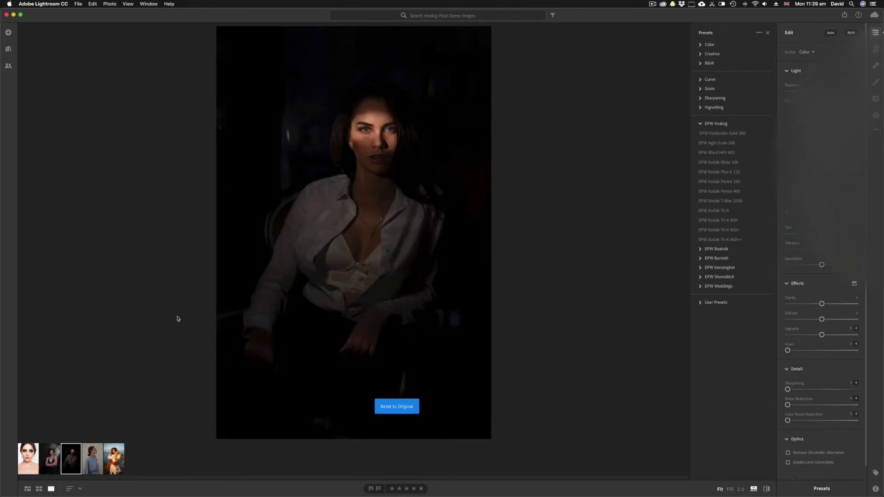
{"action": "left_click", "coordinate": [114, 463]}
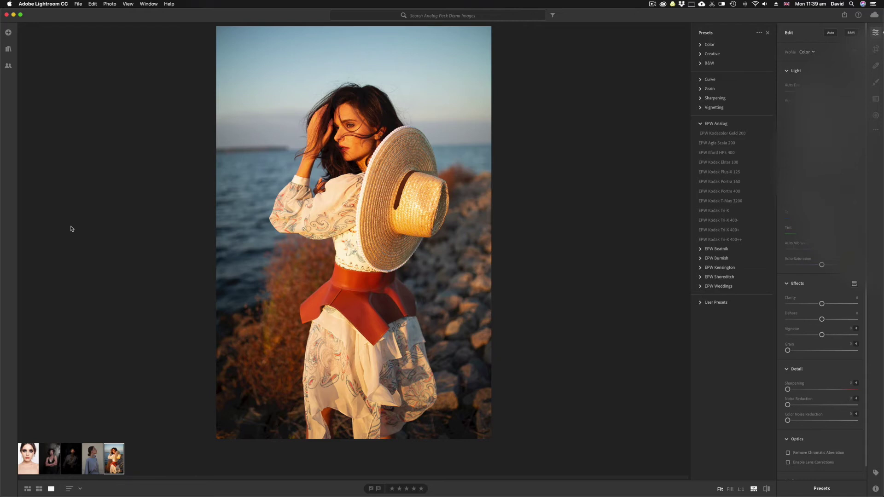
- Reset the straw-hat beach portrait and apply EPW Kodak Ektar 100
{"action": "key", "text": "shift+r"}
{"action": "left_click", "coordinate": [714, 163]}
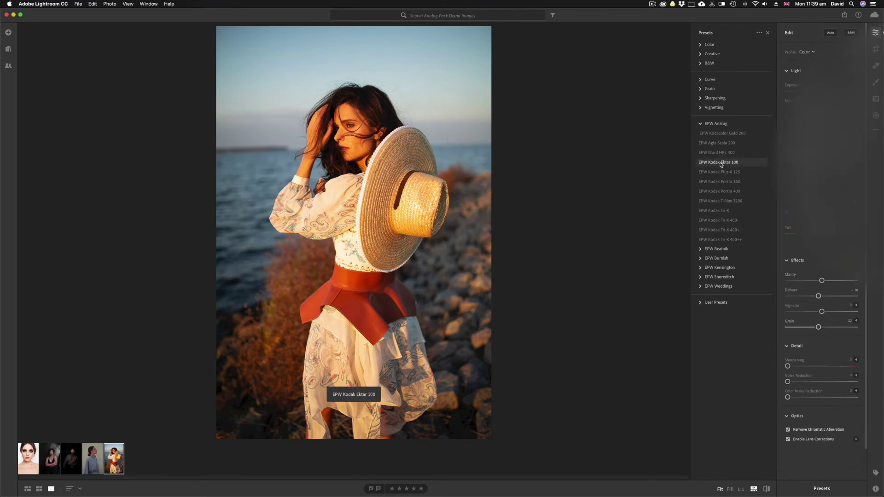
{"action": "left_click", "coordinate": [714, 162]}
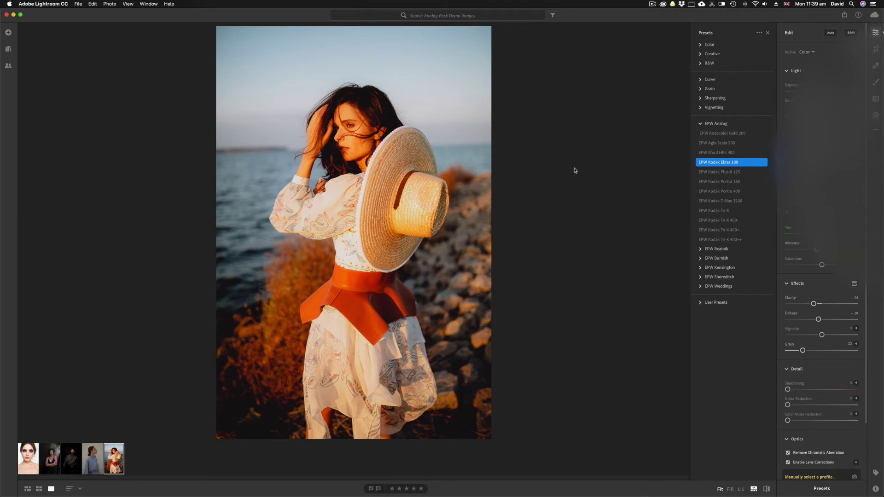
- Compare the Ektar 100 grade with the original, then switch to EPW Kodak Portra 160
{"action": "left_click", "coordinate": [766, 489]}
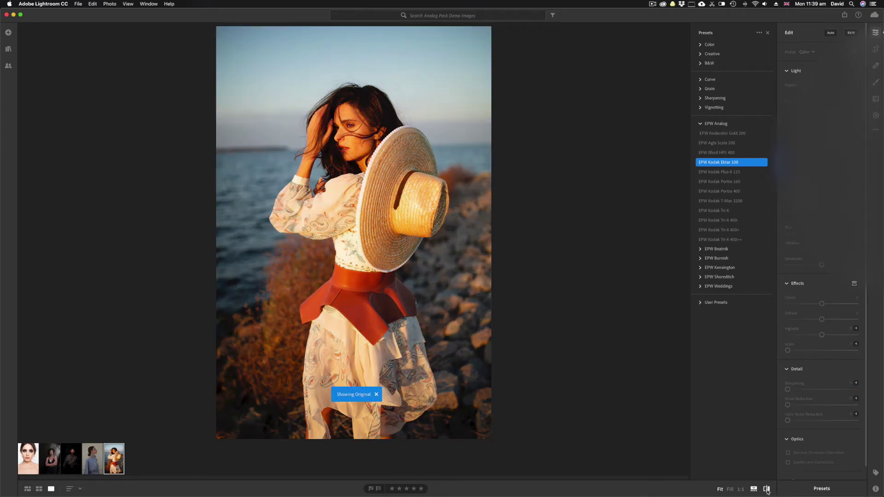
{"action": "left_click", "coordinate": [767, 490]}
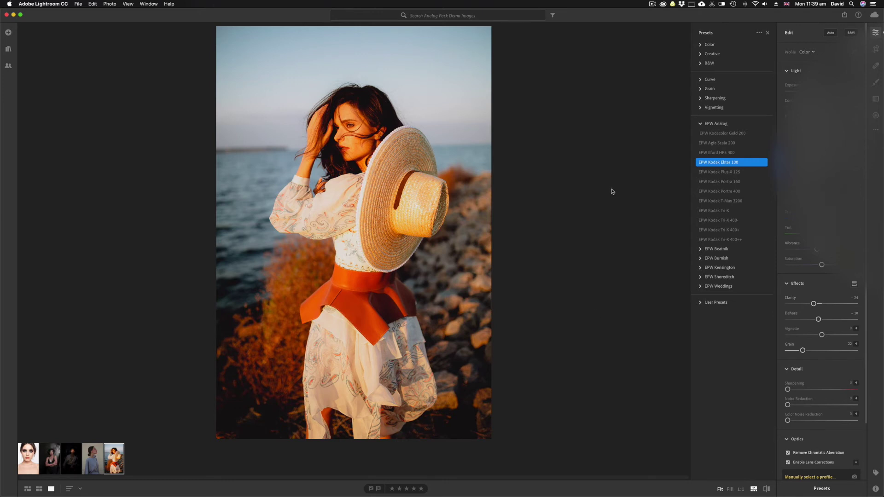
{"action": "left_click", "coordinate": [715, 184]}
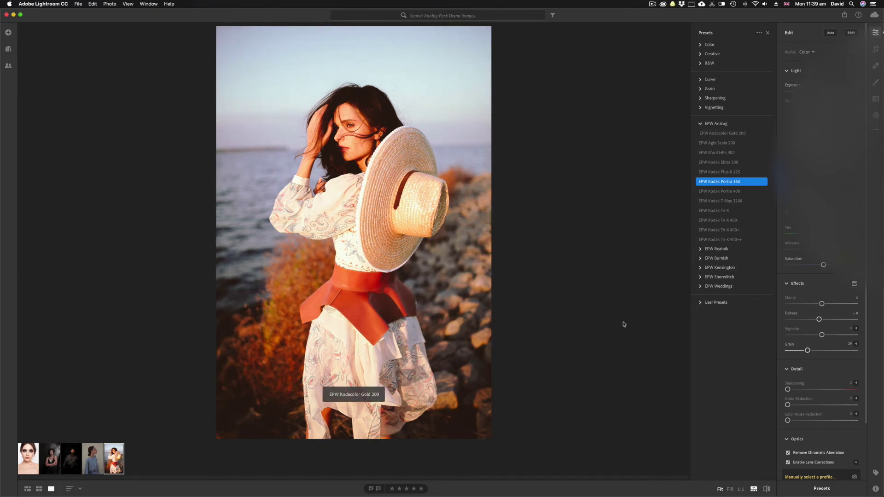
{"action": "left_click", "coordinate": [767, 489]}
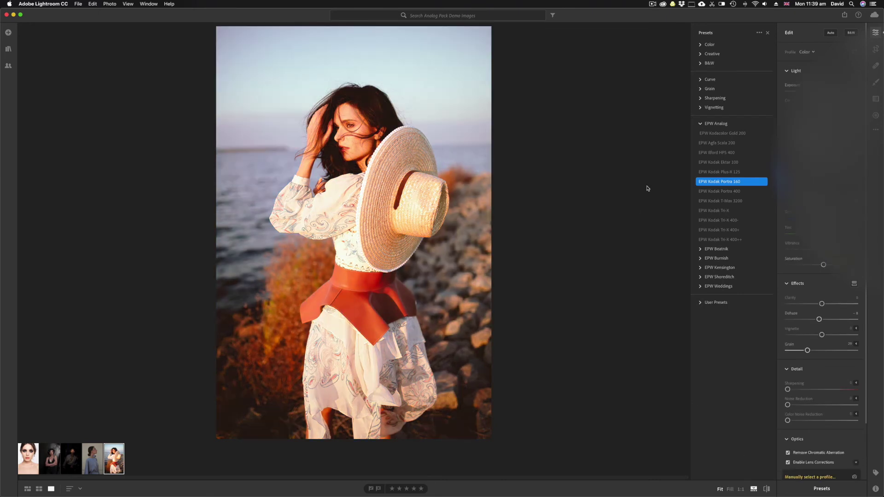
{"action": "left_click", "coordinate": [717, 164]}
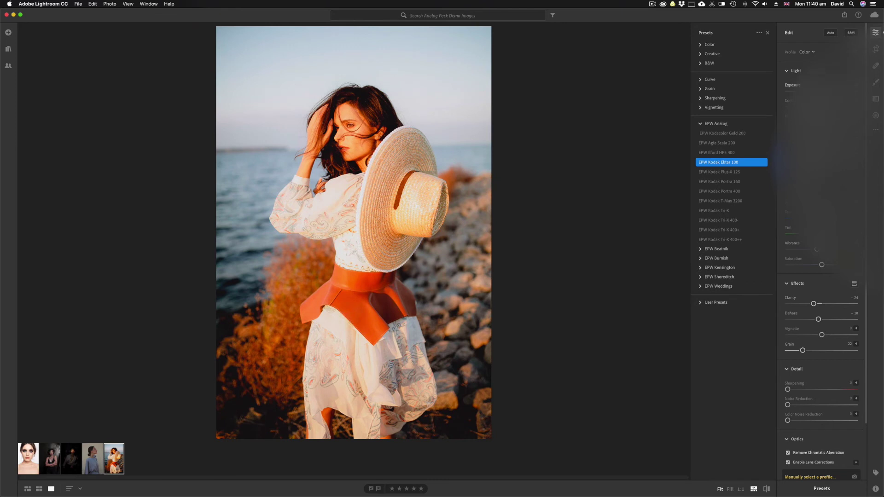
{"action": "left_click", "coordinate": [767, 489]}
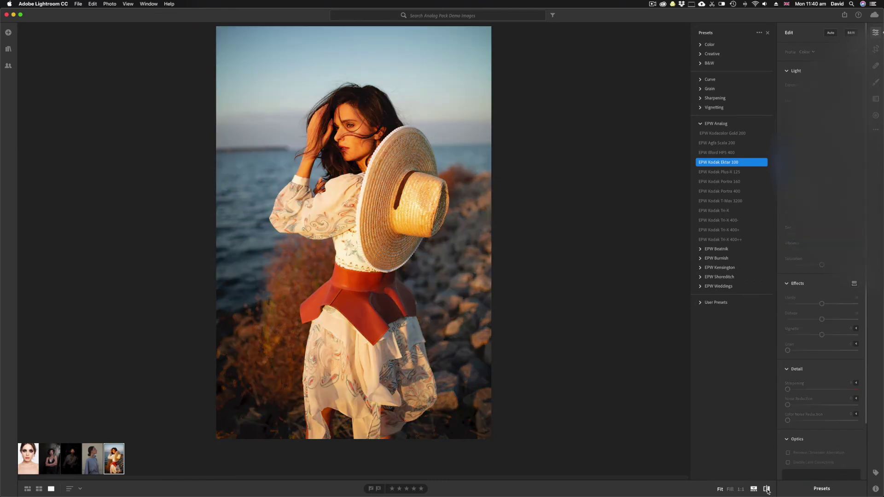
{"action": "left_click", "coordinate": [767, 489]}
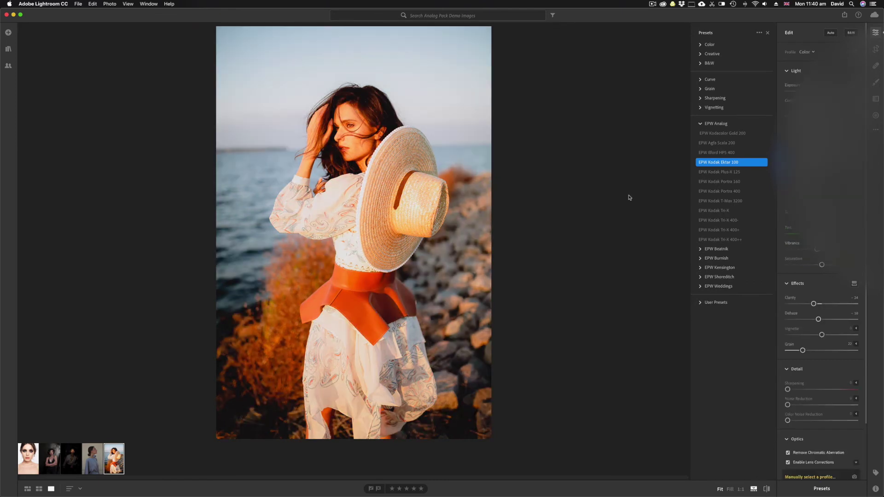